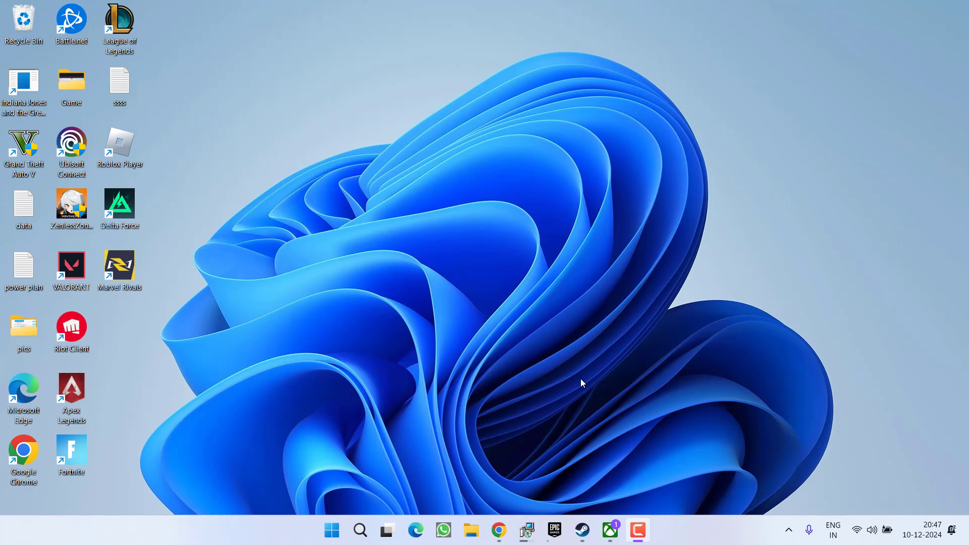
Step: Switch to Epic Games Launcher and examine the Verify Files option in the management settings of Marvel Rivals
click(555, 530)
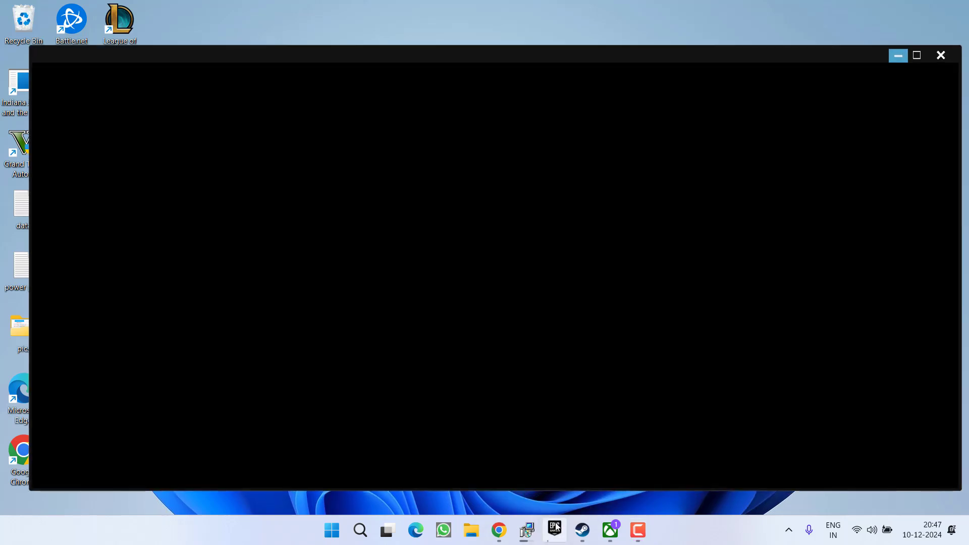
click(582, 530)
click(582, 530)
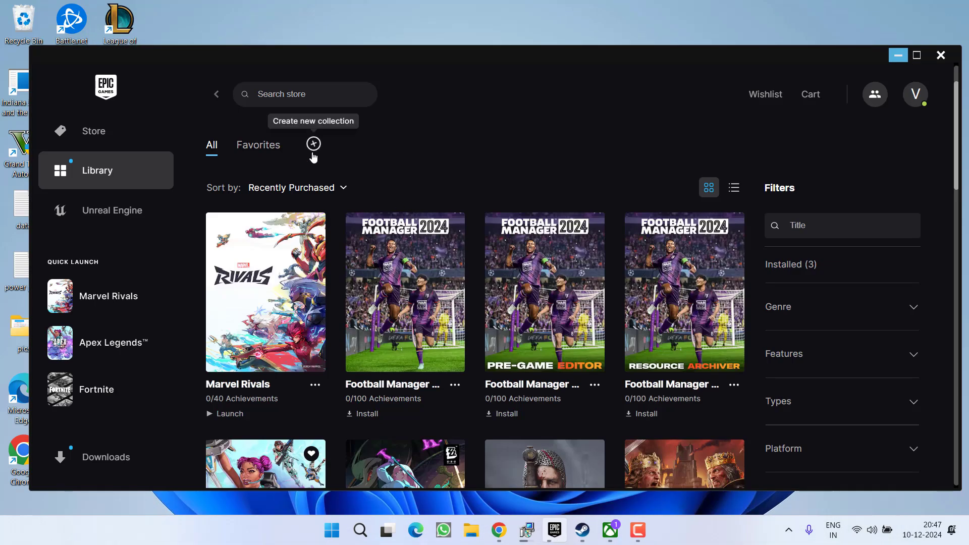
click(316, 388)
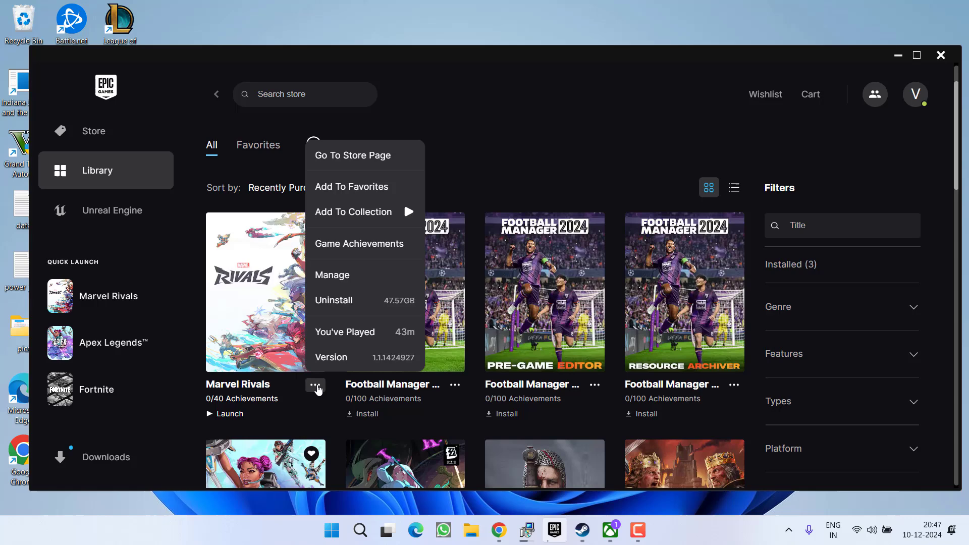
click(364, 275)
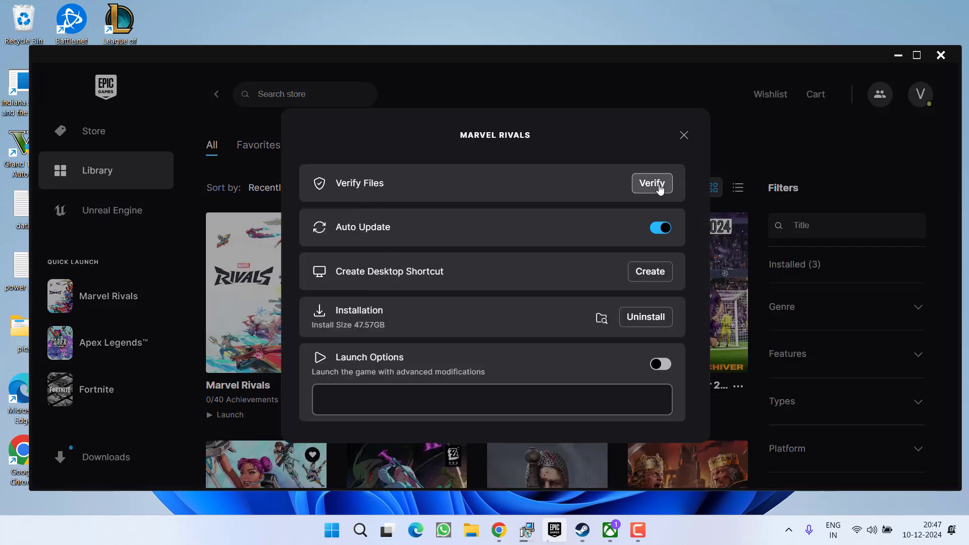
click(684, 135)
click(898, 55)
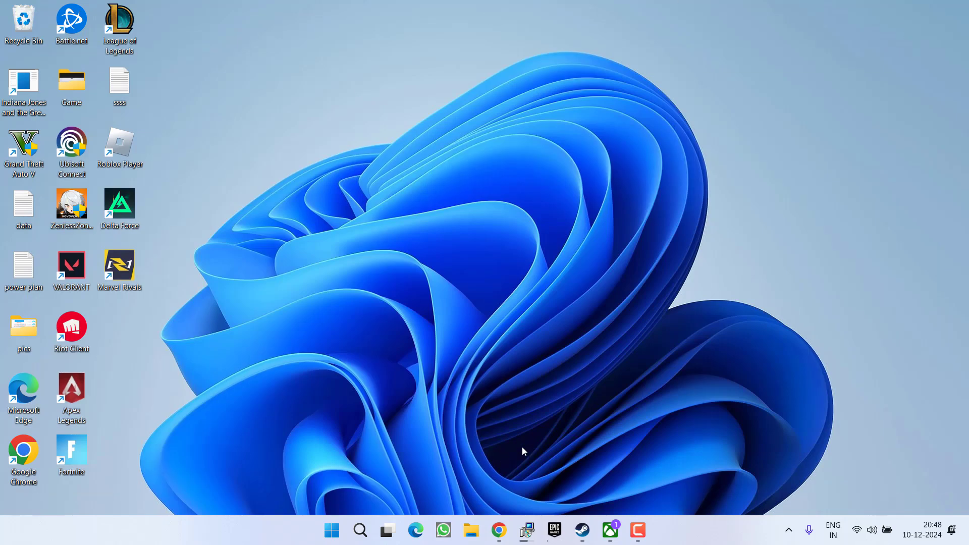
Step: Switch to Steam and examine the file integrity verification option in Delta Force's installed files properties
click(583, 530)
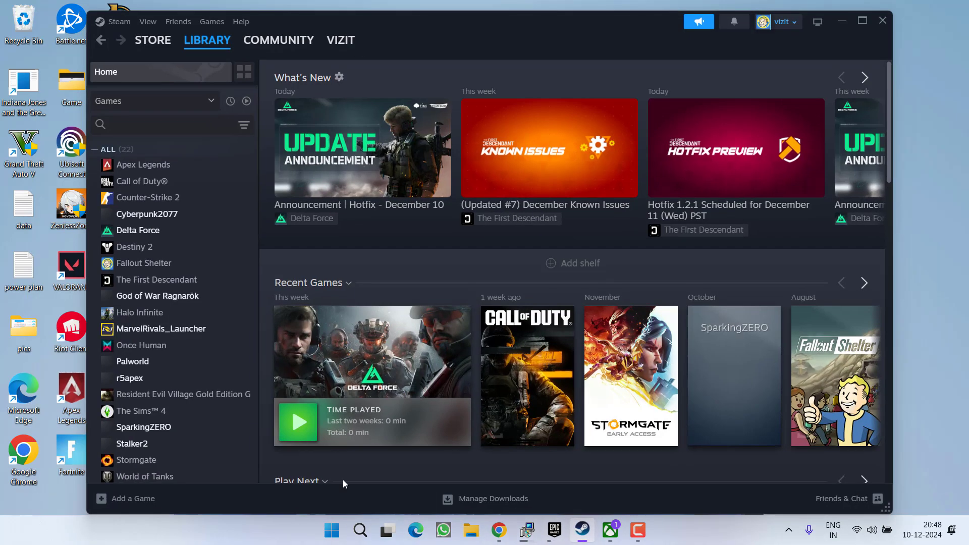
right_click(145, 228)
click(174, 324)
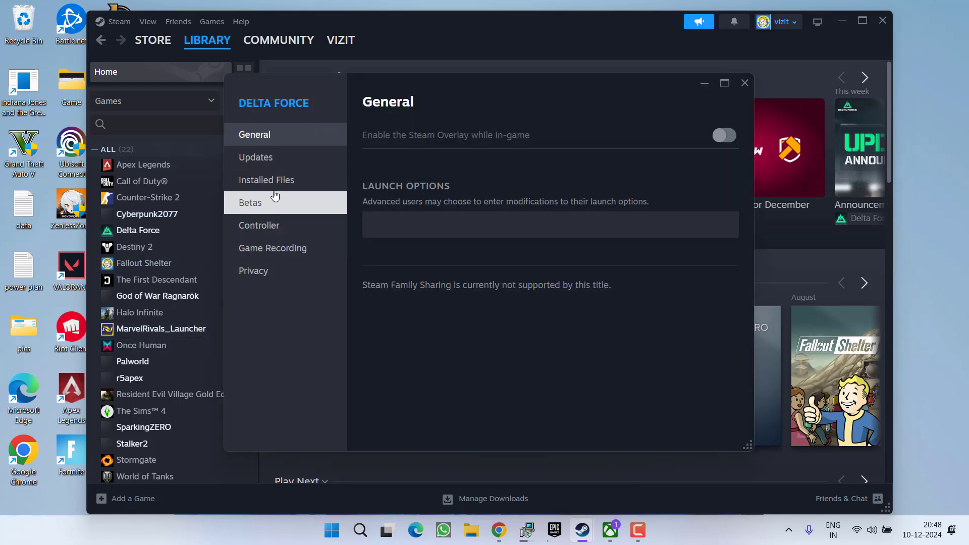
click(282, 181)
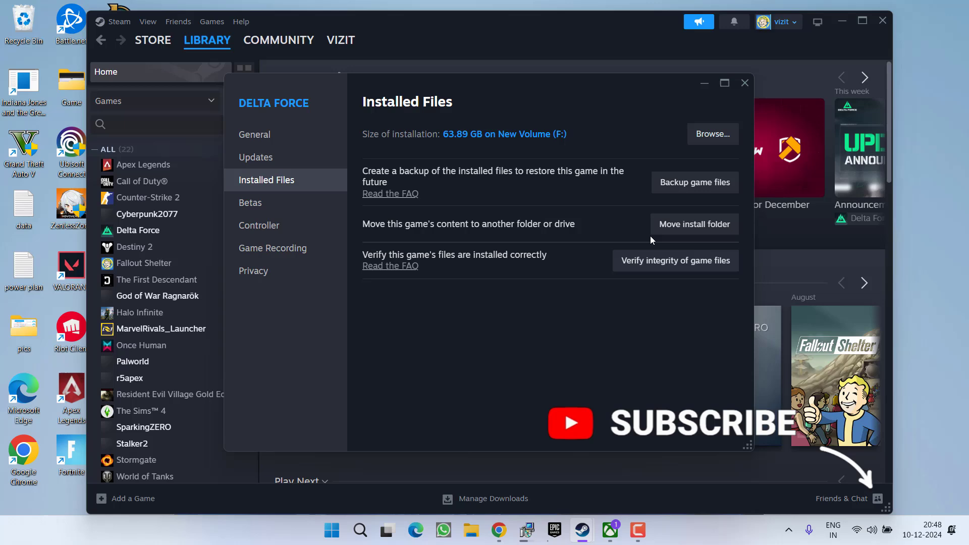
click(744, 83)
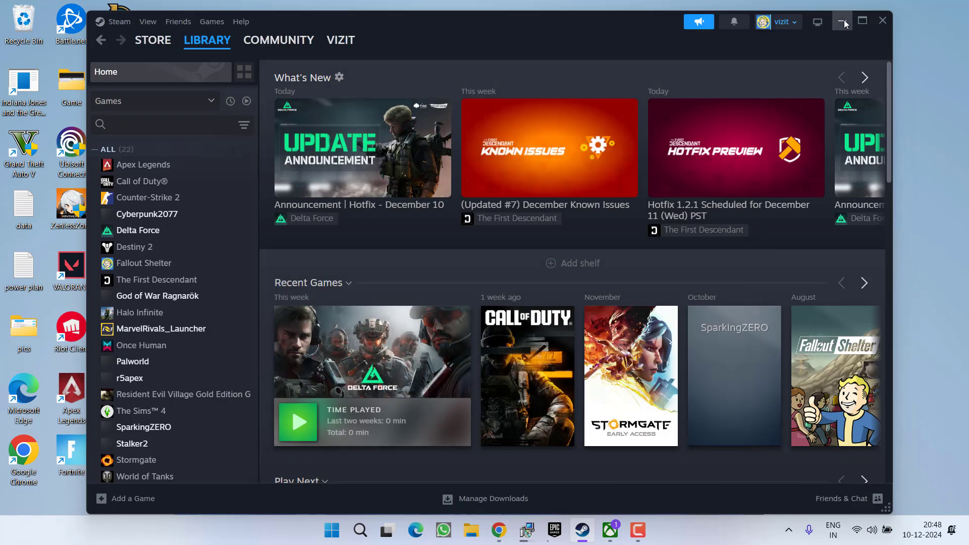
click(842, 21)
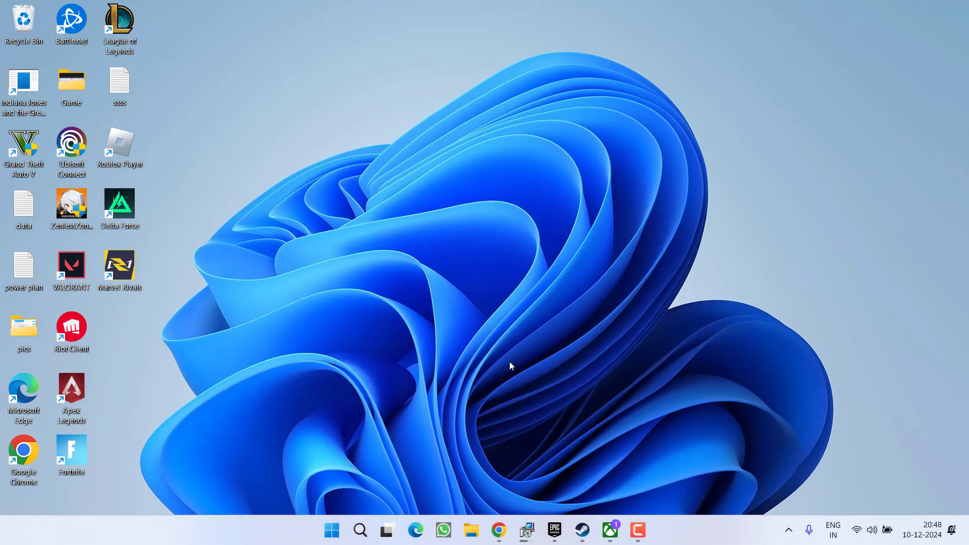
Step: Switch to the Xbox app and examine the management options for Microsoft Solitaire Collection
click(611, 530)
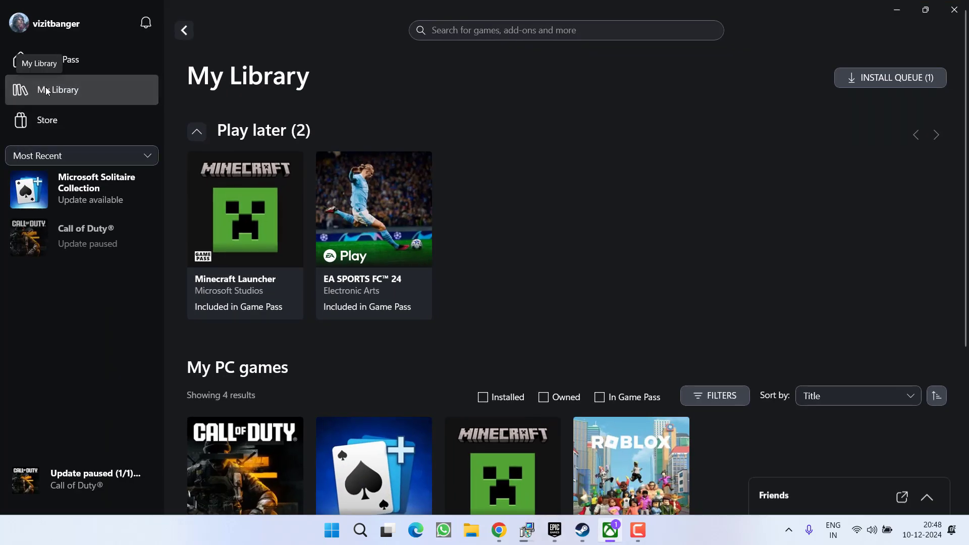
click(105, 202)
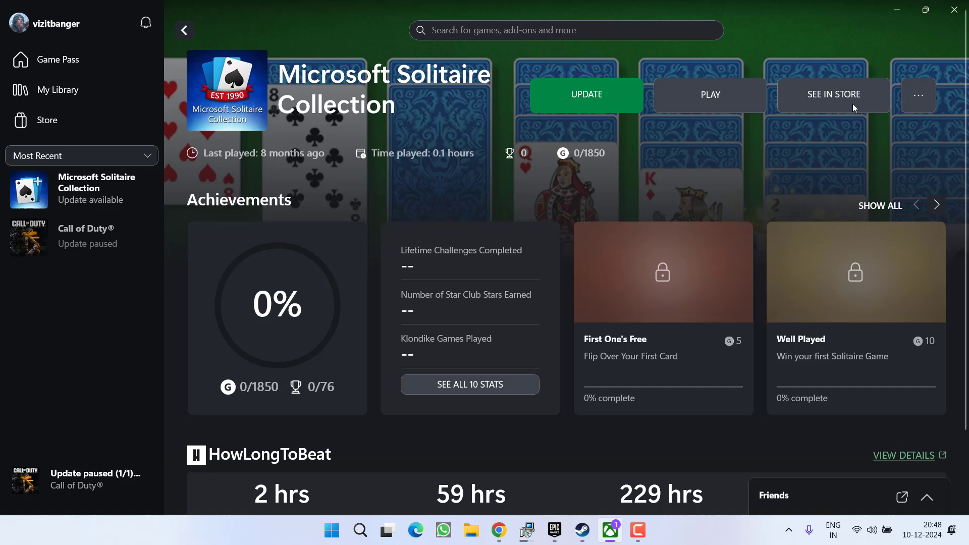
click(916, 101)
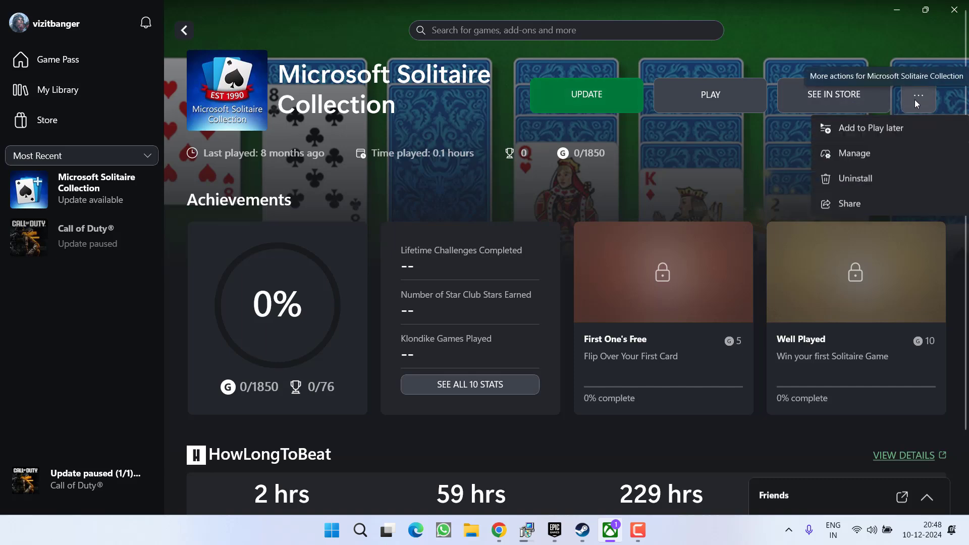
click(867, 152)
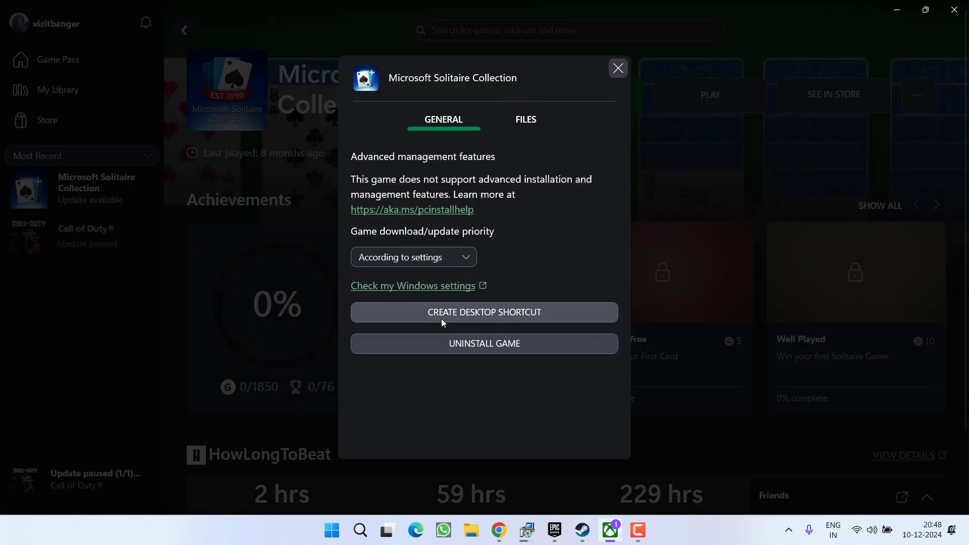
click(619, 75)
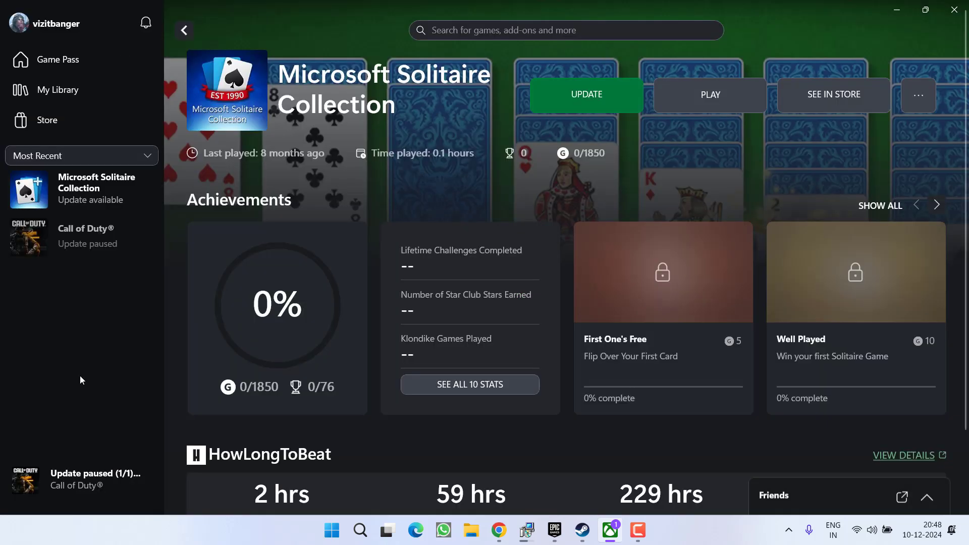
Step: Examine the game and add-on options for Call of Duty in the installation queue, leaving them unapplied, and close the Xbox app
click(70, 478)
click(885, 166)
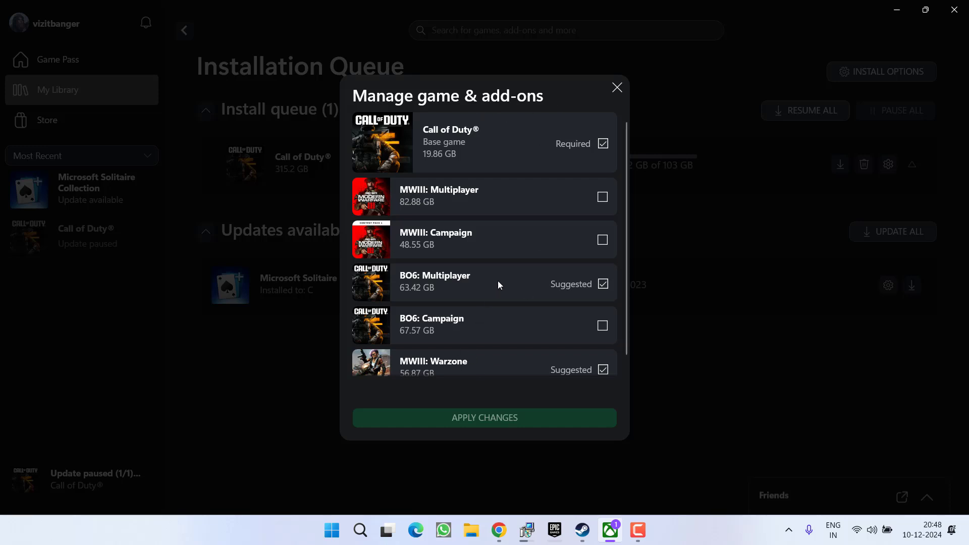
click(616, 90)
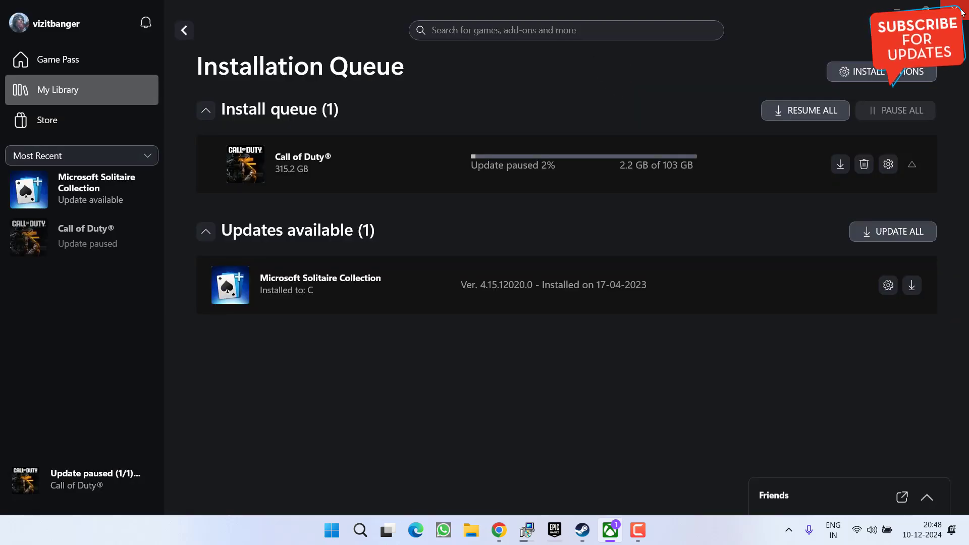
click(962, 11)
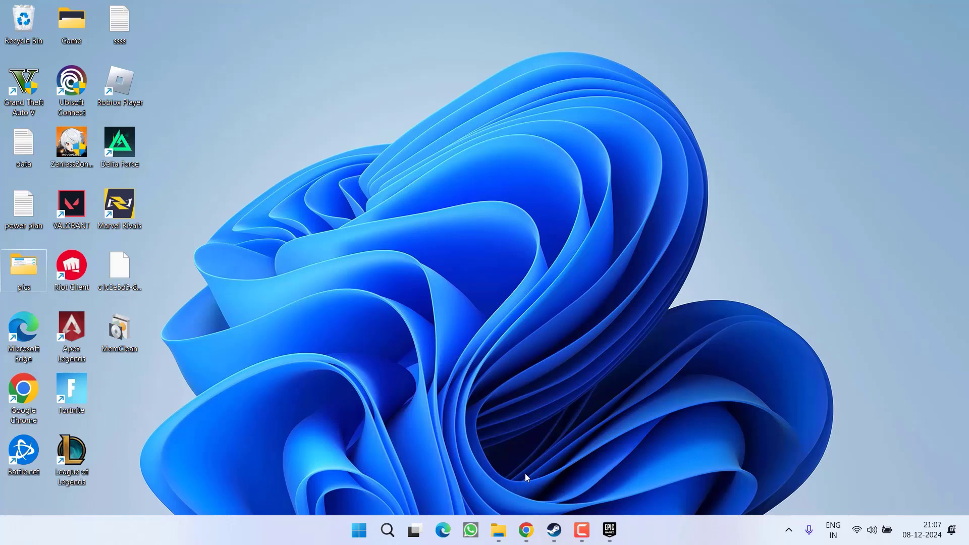
click(526, 530)
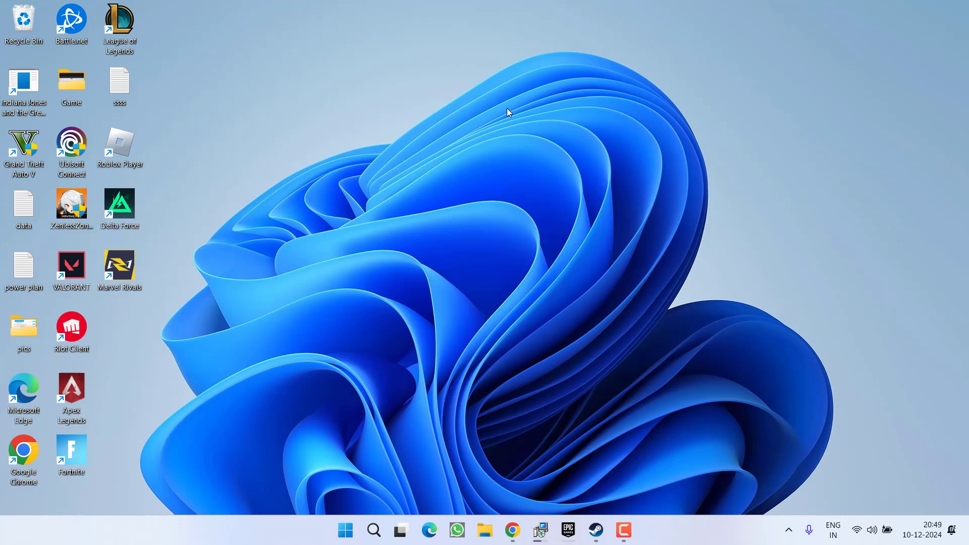
Step: Close the Steam window and exit Steam completely so that it no longer runs in the background
click(596, 530)
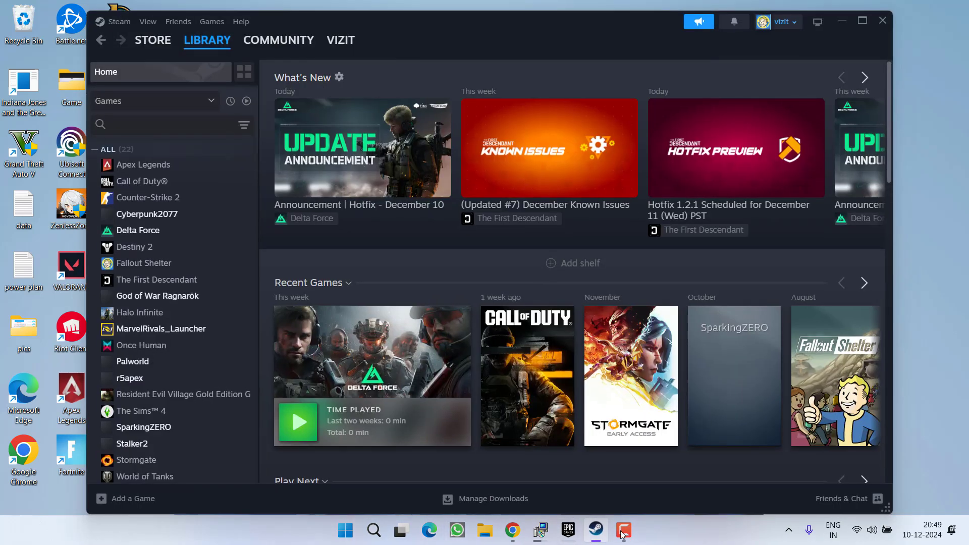
click(883, 20)
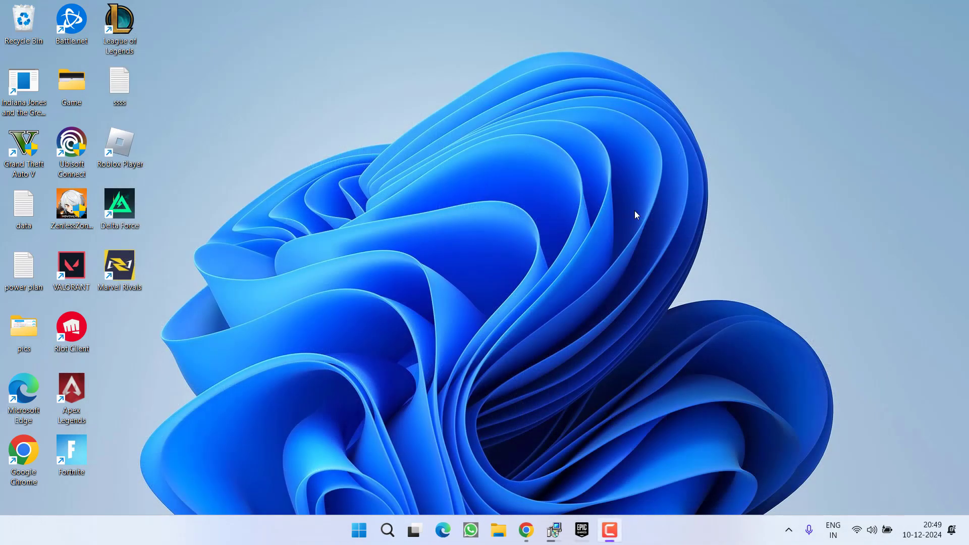
click(790, 535)
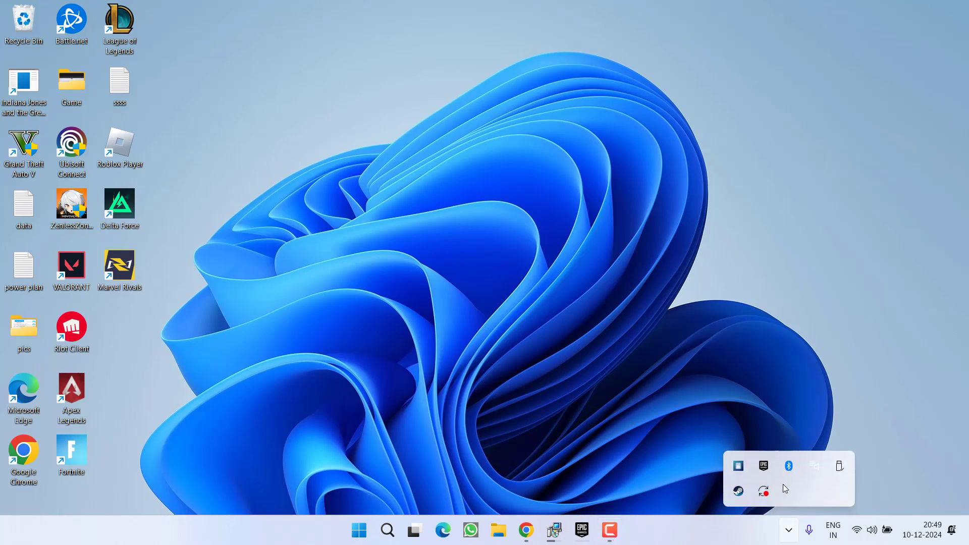
right_click(739, 491)
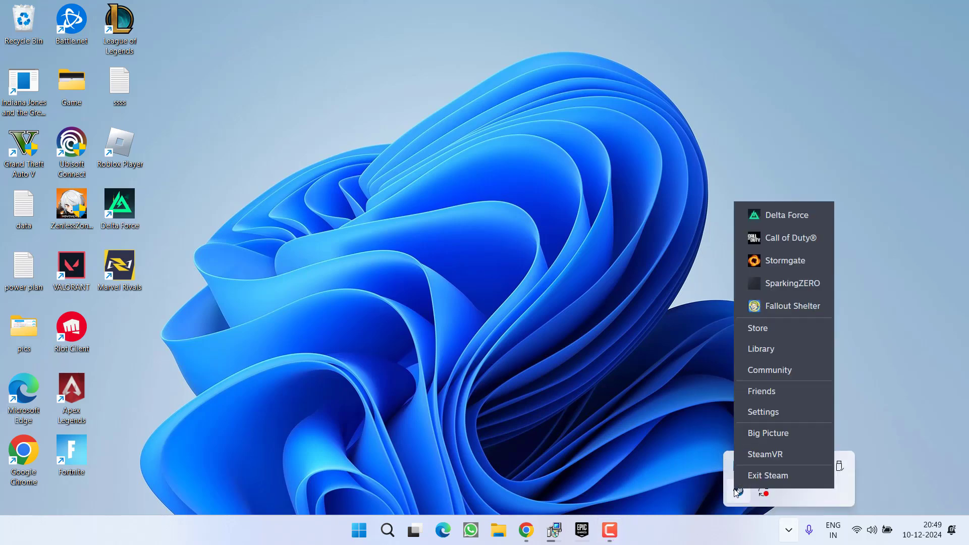
click(761, 477)
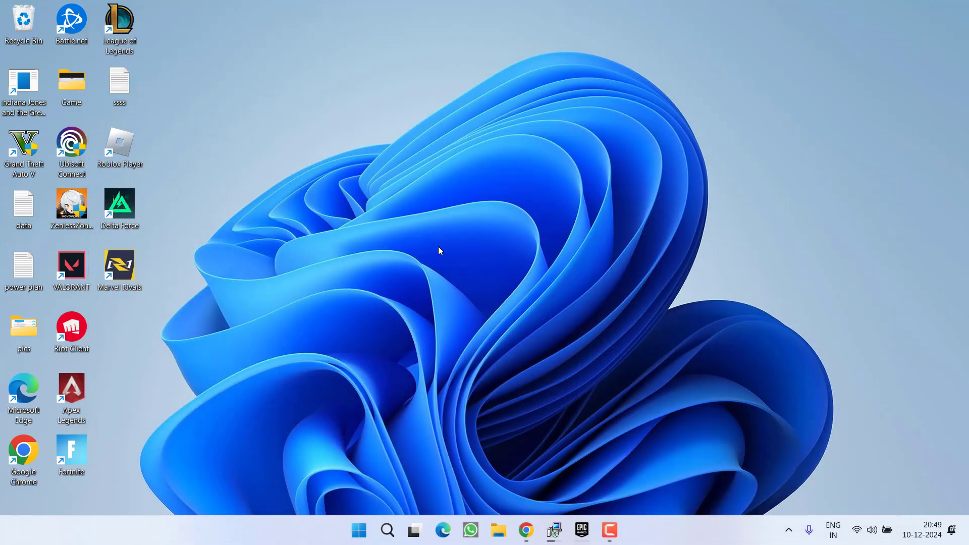
Step: Search Windows for "steam", run Steam as administrator and allow it to make changes to the device
click(359, 530)
text(steam)
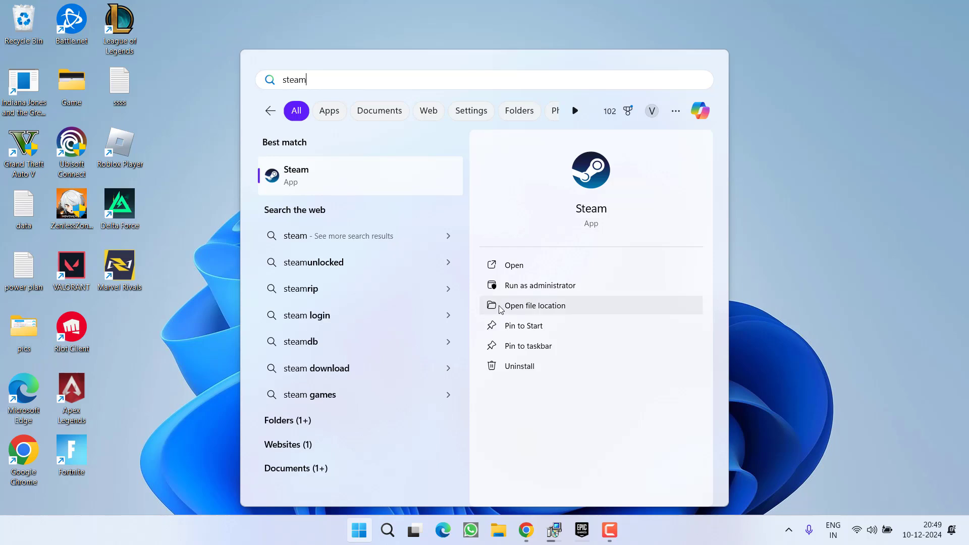
click(545, 288)
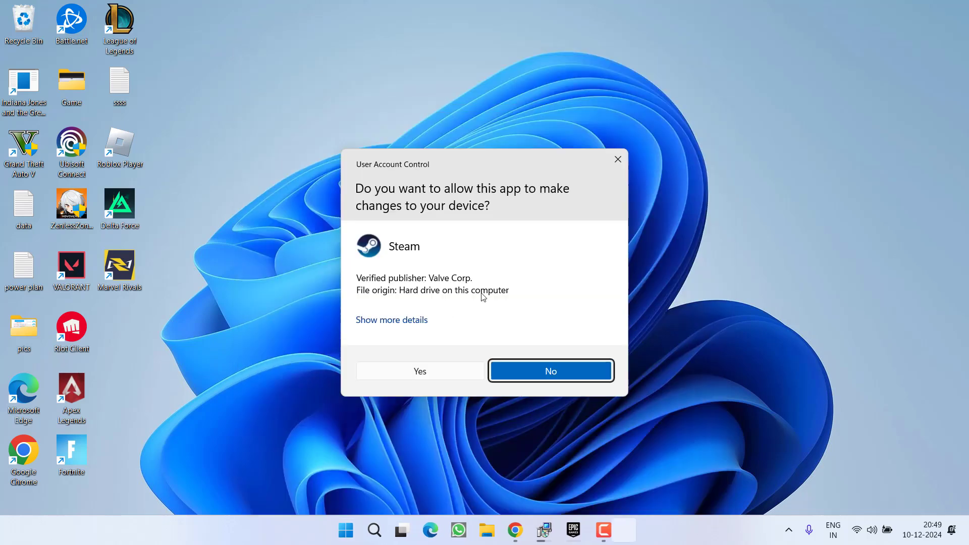
click(391, 373)
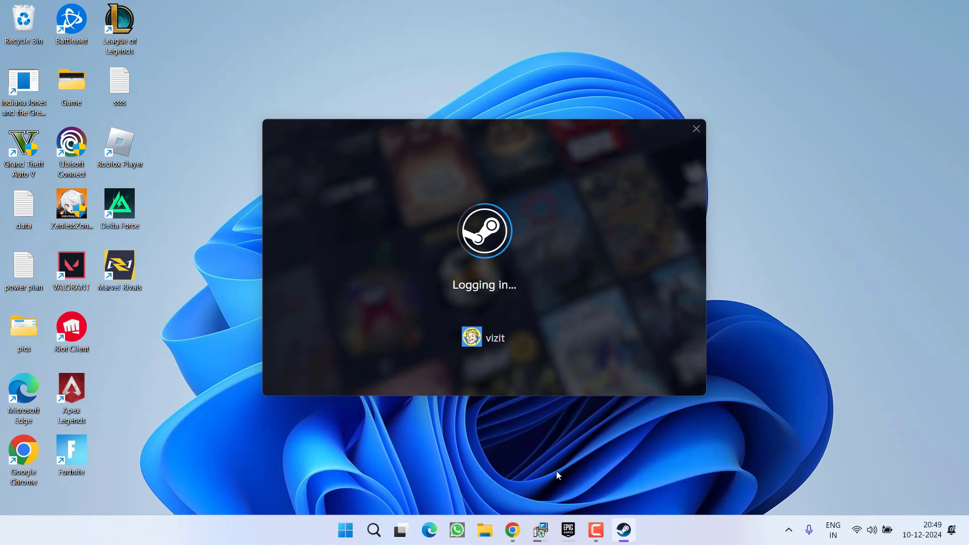
Step: Switch to Epic Games Launcher, view the available game actions for Marvel Rivals in the library, and minimize the launcher
click(568, 530)
click(315, 385)
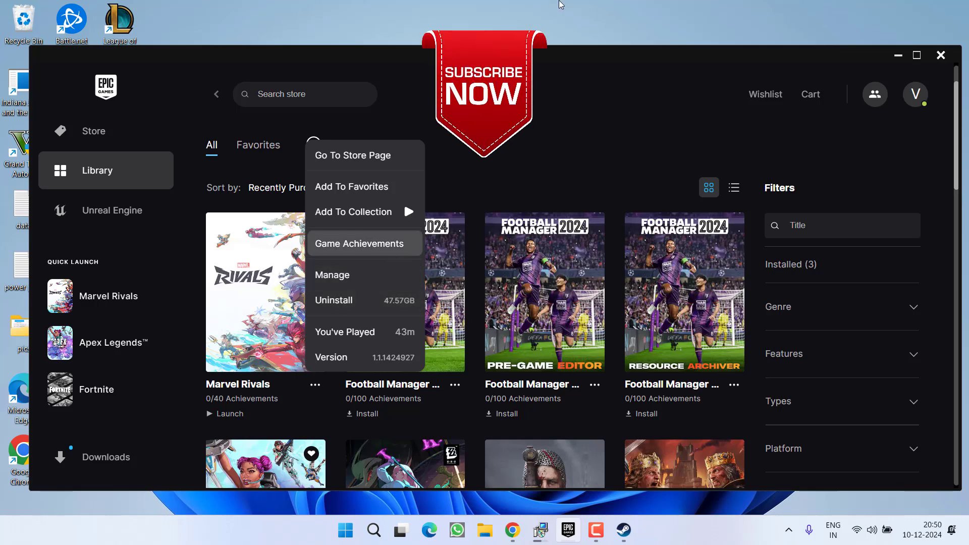
click(616, 130)
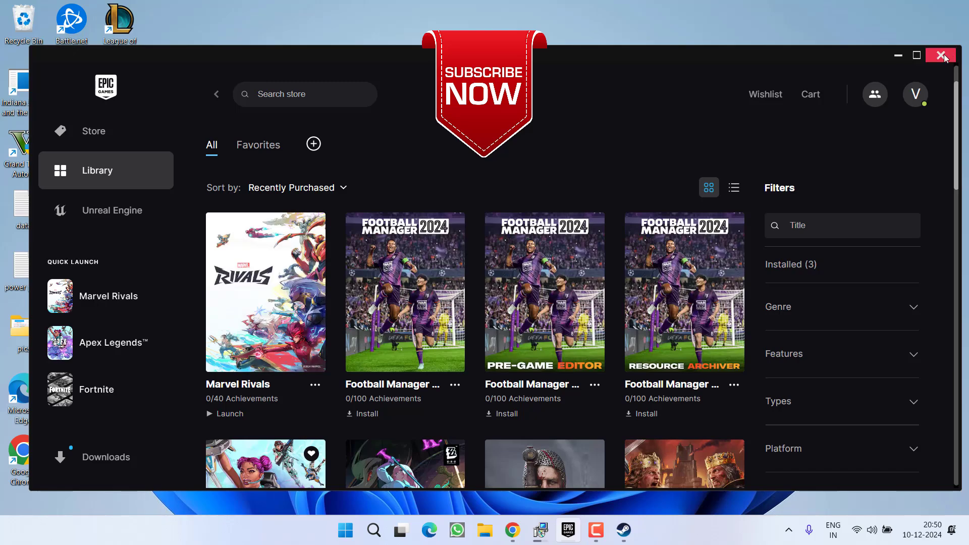
click(917, 55)
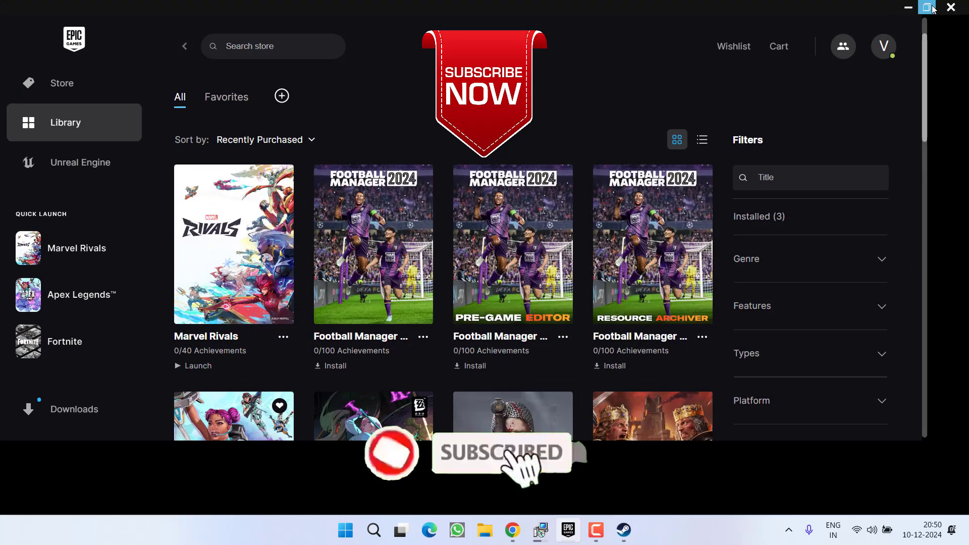
click(929, 7)
click(894, 55)
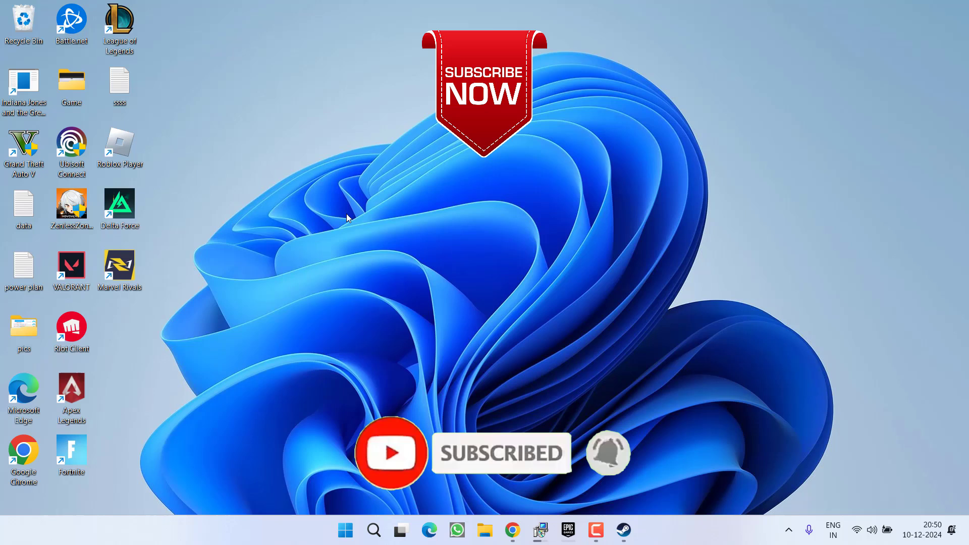